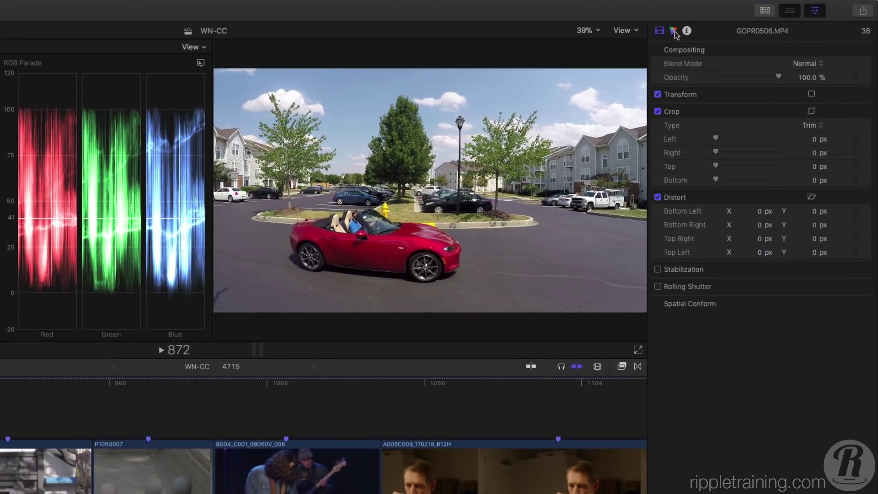
Show the Color inspector for GOPR0506.MP4 and open the Add Correction menu.
click(673, 31)
click(720, 50)
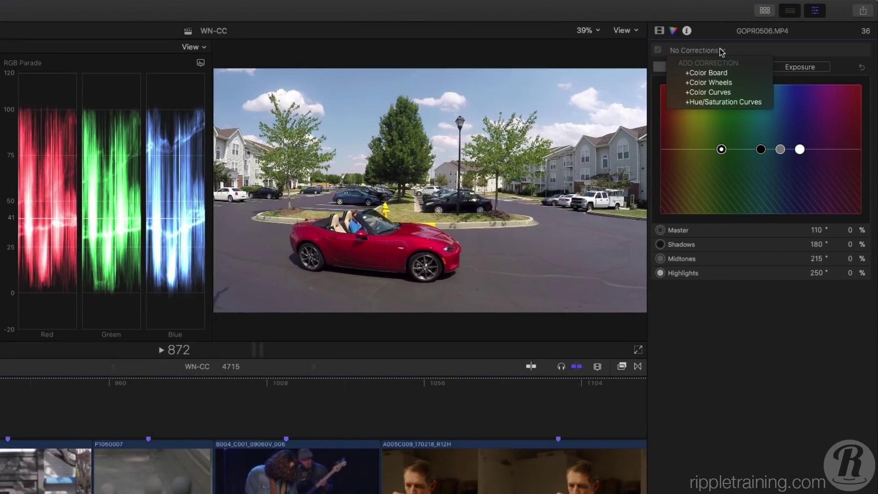
Add Hue/Saturation Curves and shift the red car to purple on the Hue vs Hue curve.
click(759, 102)
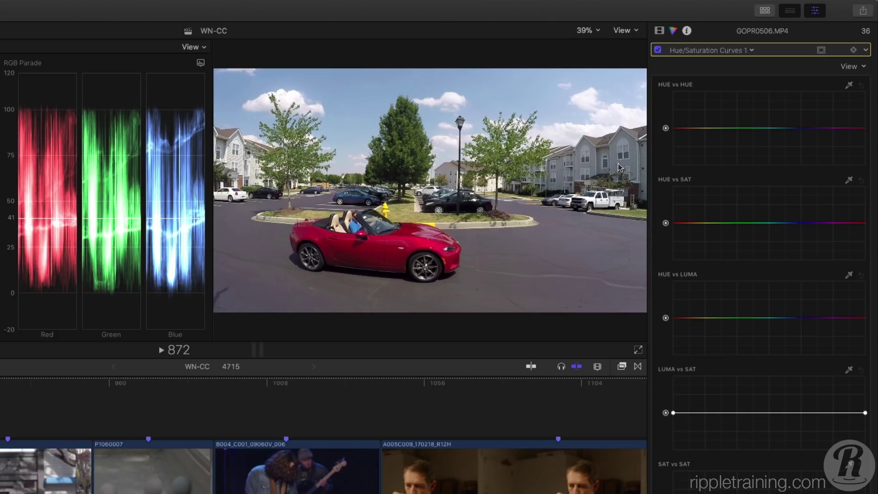
click(851, 85)
click(376, 256)
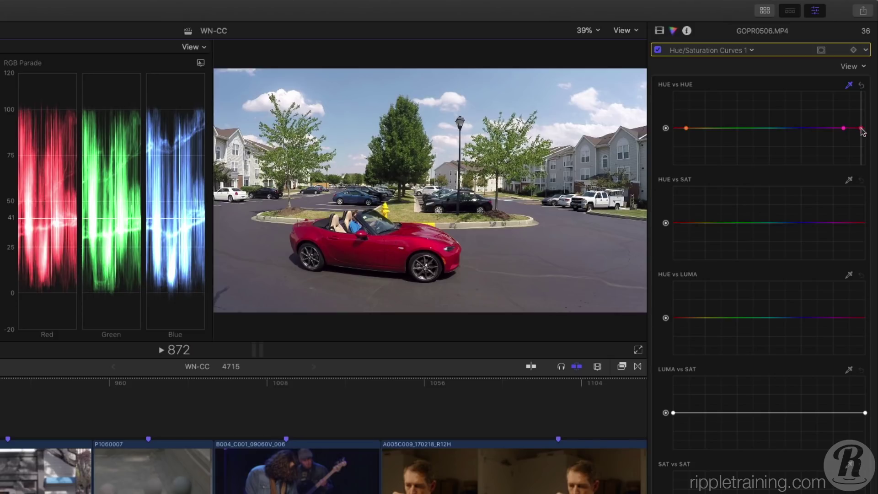
drag(861, 128, 839, 129)
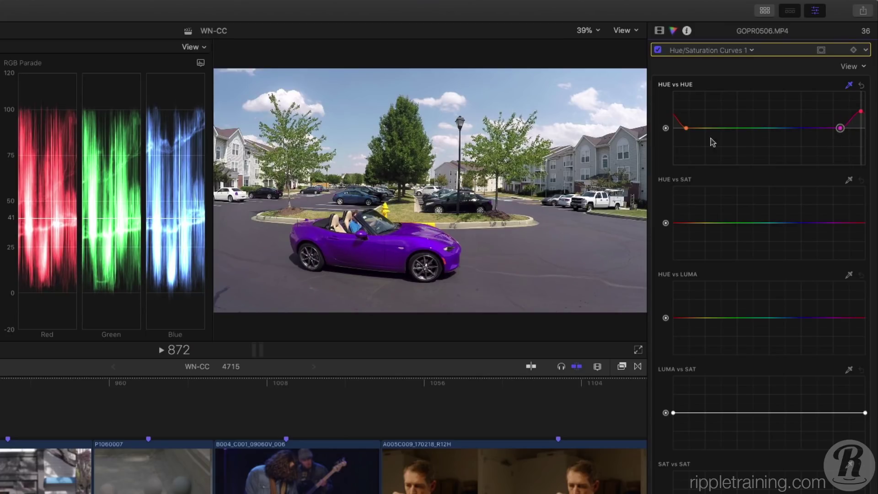
mouse_move(688, 128)
mouse_down()
mouse_move(711, 128)
mouse_move(691, 129)
mouse_up()
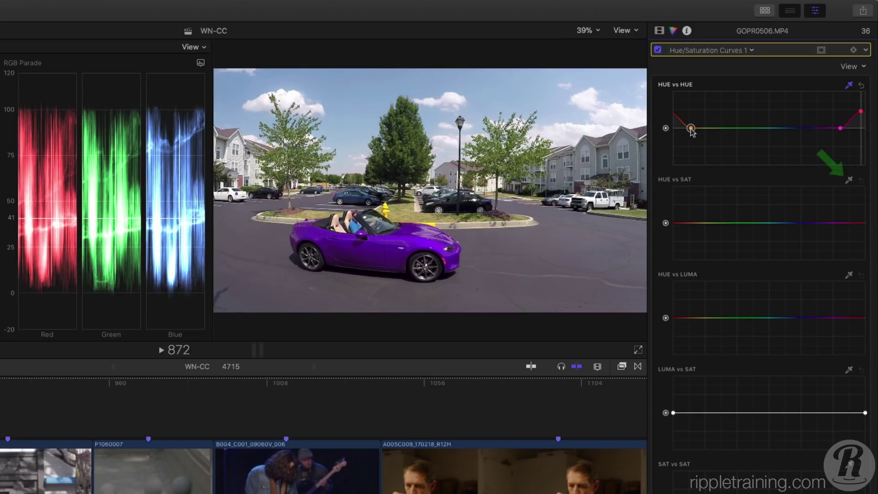
Sample the purple car on Hue vs Sat, boost its saturation and desaturate everything else.
click(849, 179)
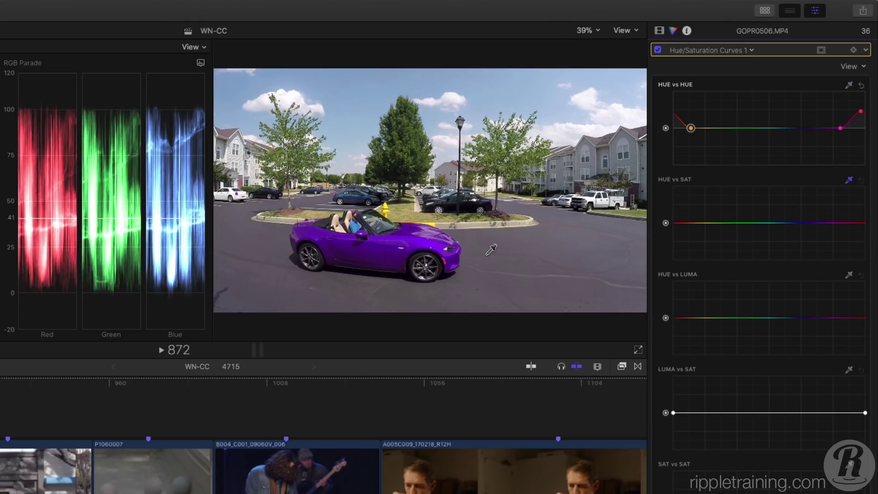
drag(375, 251, 391, 242)
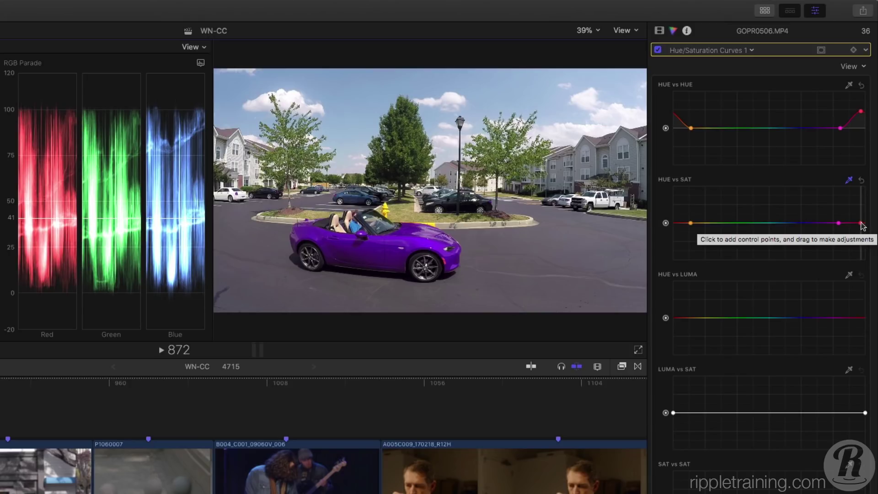
mouse_move(860, 223)
mouse_down()
mouse_move(859, 203)
mouse_move(871, 286)
mouse_move(863, 196)
mouse_move(866, 267)
mouse_move(861, 209)
mouse_up()
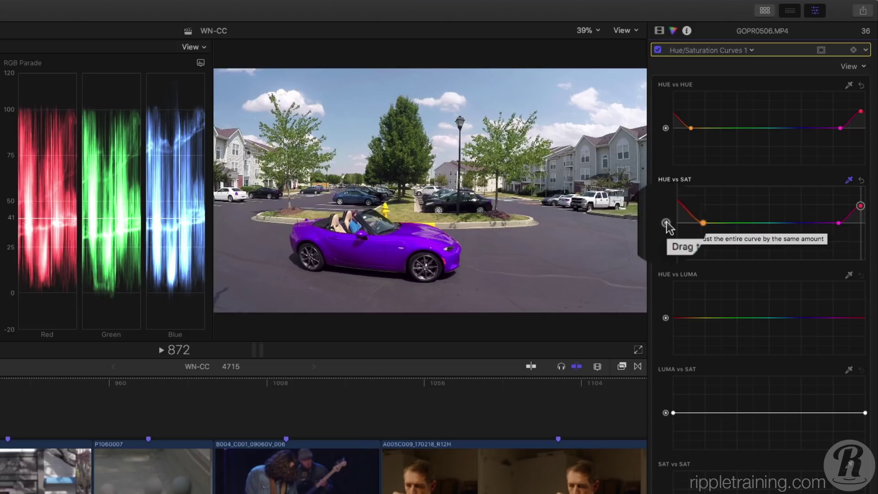
drag(665, 224, 670, 267)
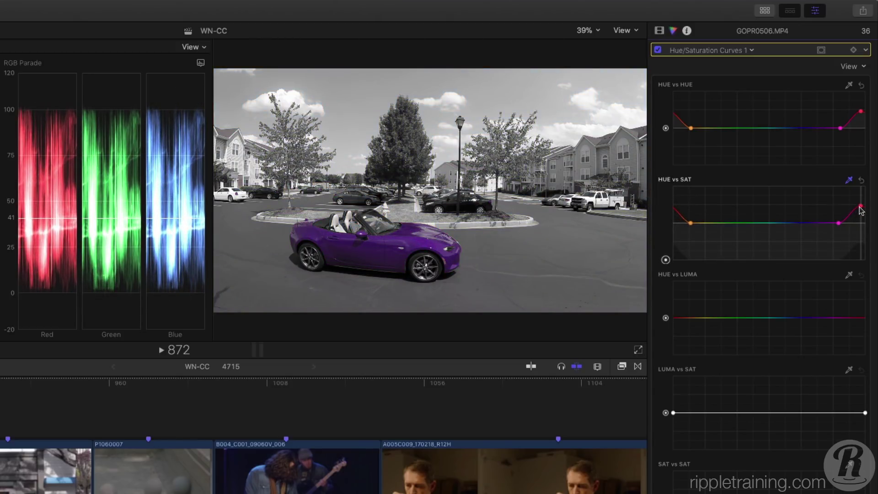
drag(861, 210, 862, 198)
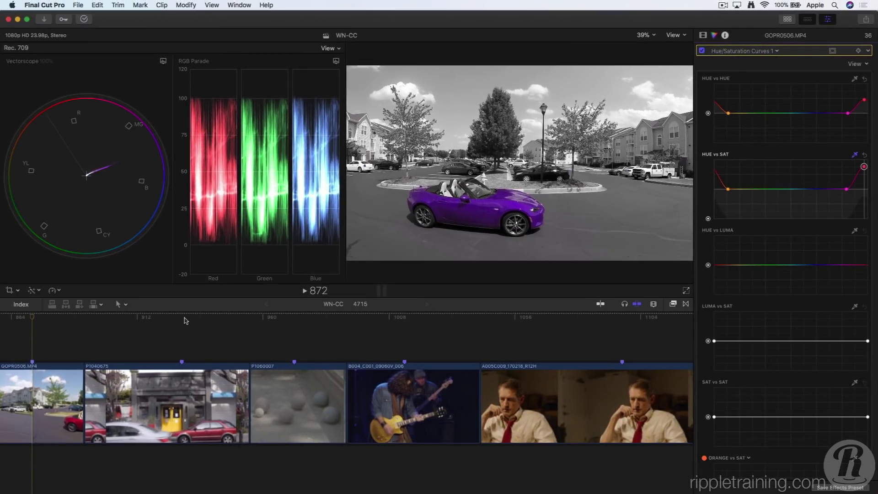
Select the pizzeria clip and add a Hue/Saturation Curves correction.
click(182, 317)
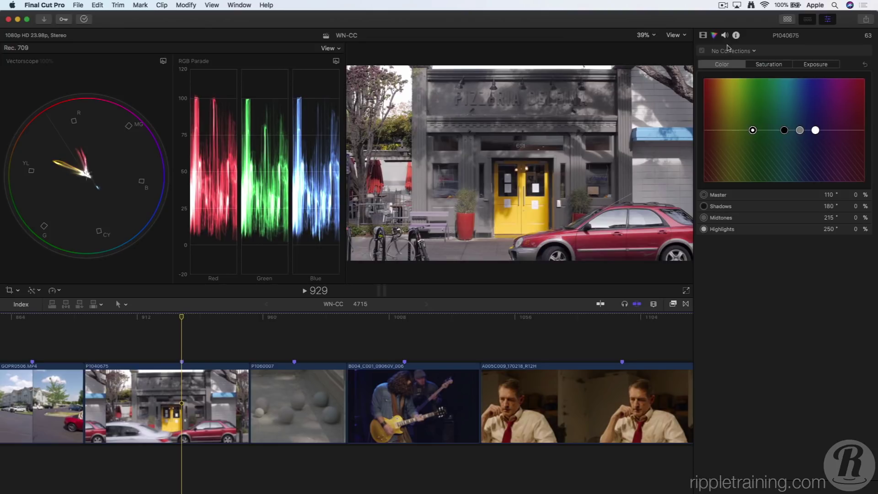
click(739, 53)
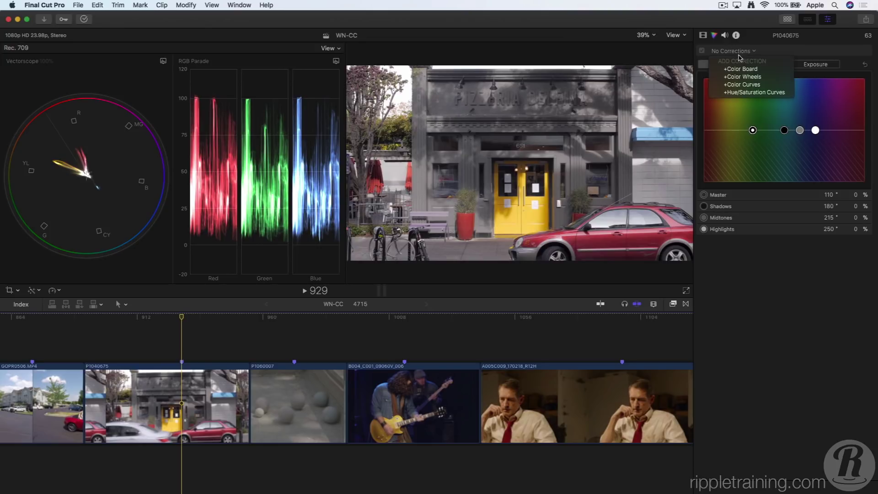
click(786, 98)
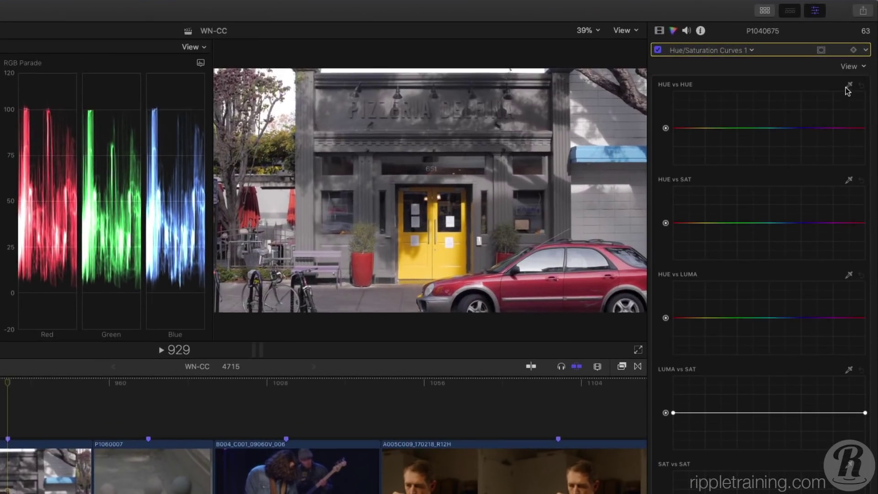
Shift the sampled yellow doors to green on Hue vs Hue, then sample them on Hue vs Sat.
click(849, 86)
click(413, 255)
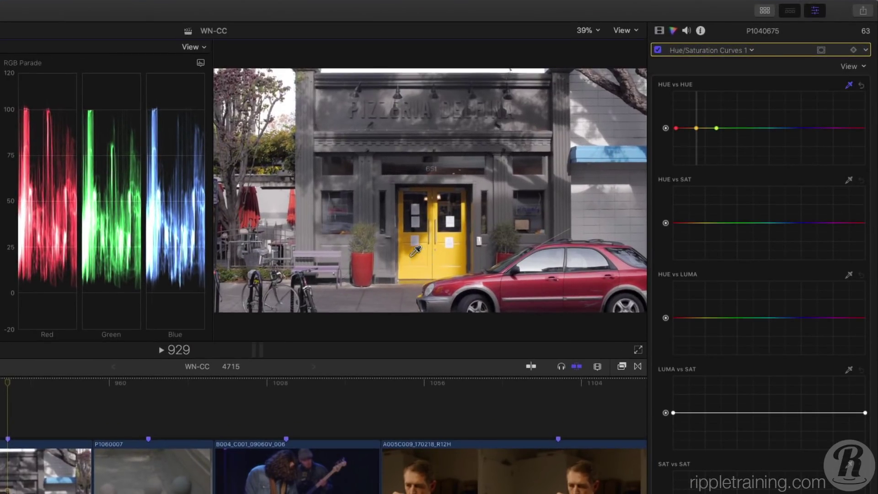
mouse_move(695, 129)
mouse_down()
mouse_move(699, 121)
mouse_move(701, 140)
mouse_up()
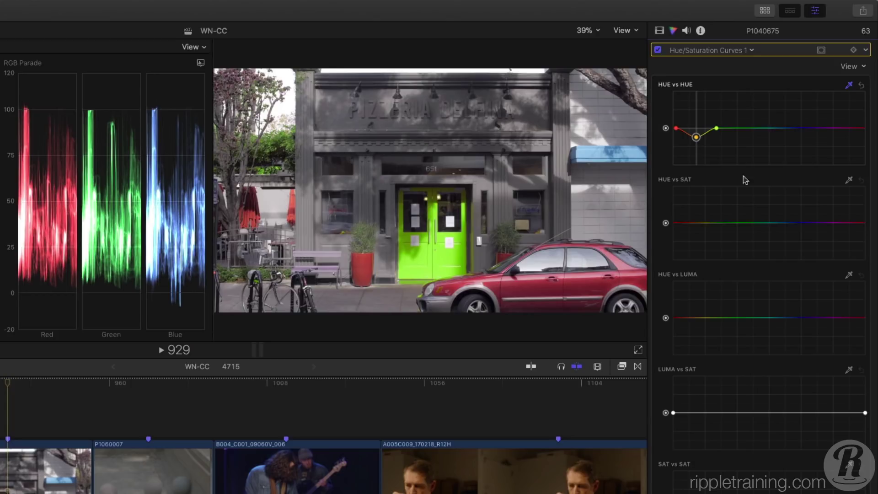
click(847, 180)
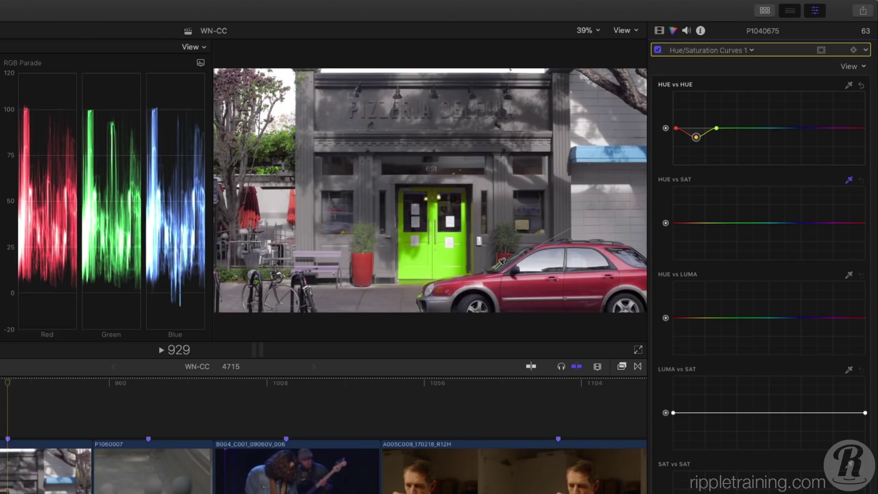
click(416, 250)
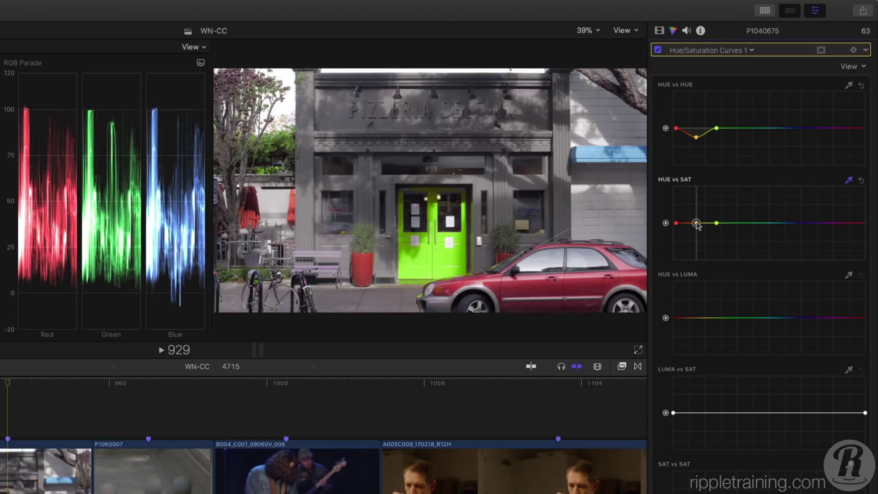
Lower the green doors' saturation on Hue vs Sat and darken them on Hue vs Luma.
drag(697, 223, 698, 229)
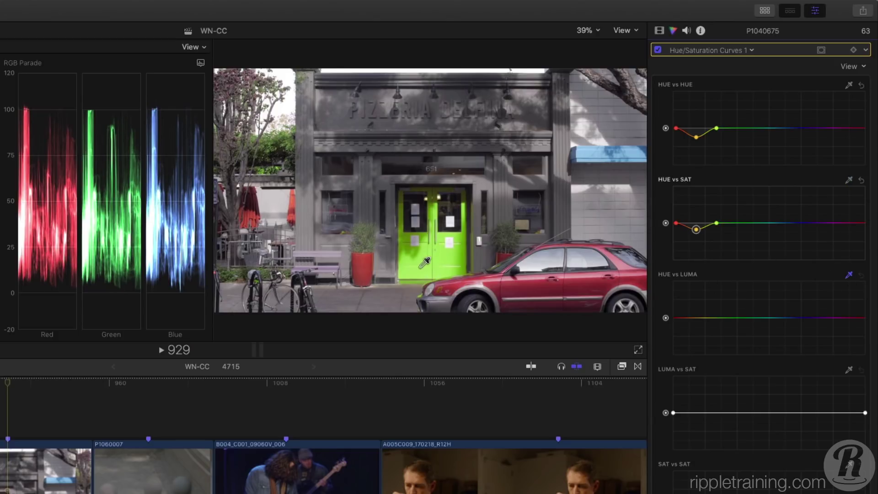
click(414, 254)
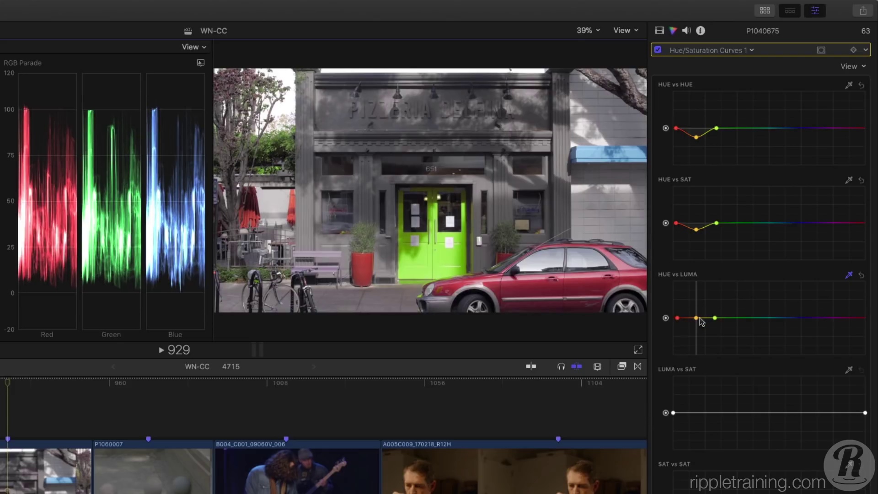
drag(695, 317, 695, 326)
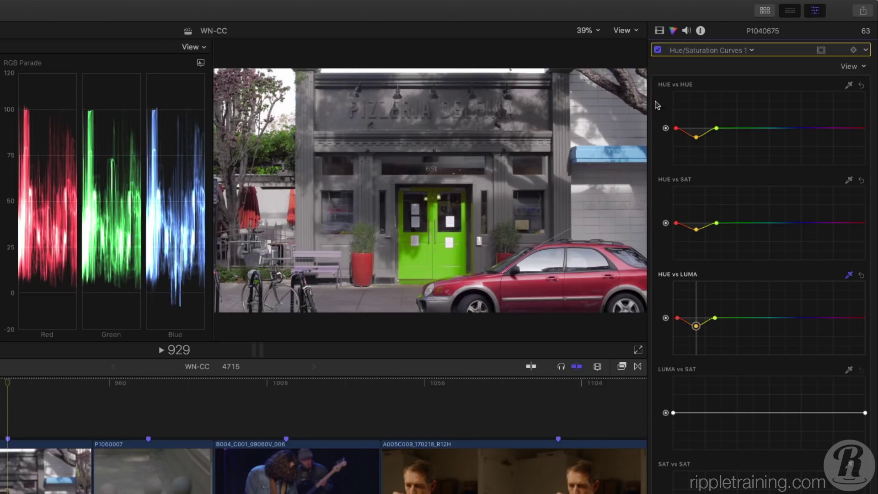
Toggle the curves correction off and on repeatedly to compare before and after.
click(658, 51)
click(658, 51)
click(657, 50)
click(658, 50)
click(657, 50)
click(658, 50)
Compare the correction off and on, then add a shape mask to it.
click(657, 51)
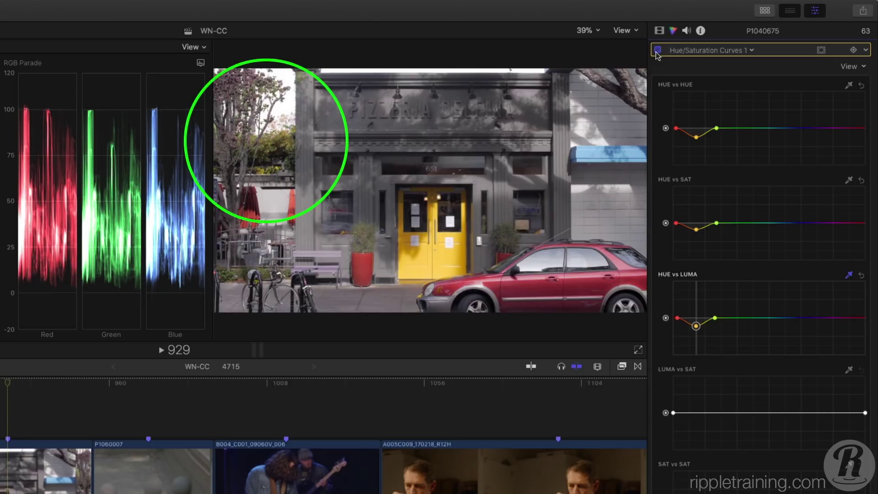
click(657, 50)
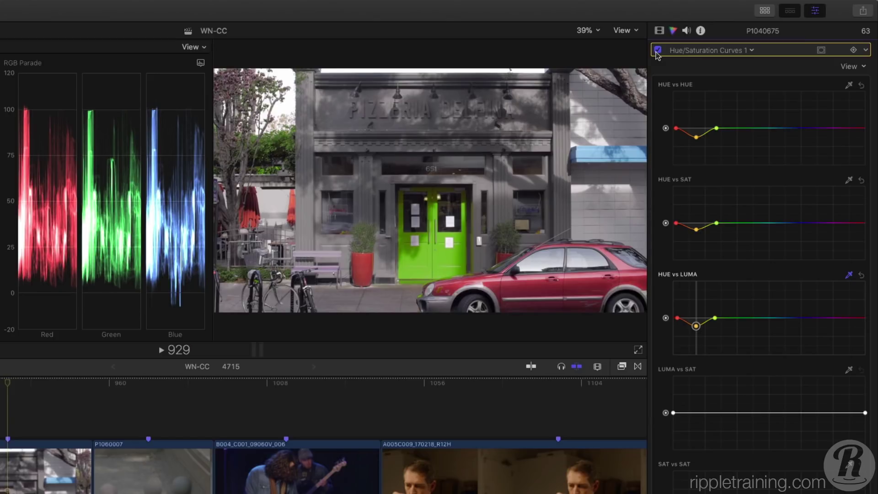
click(821, 50)
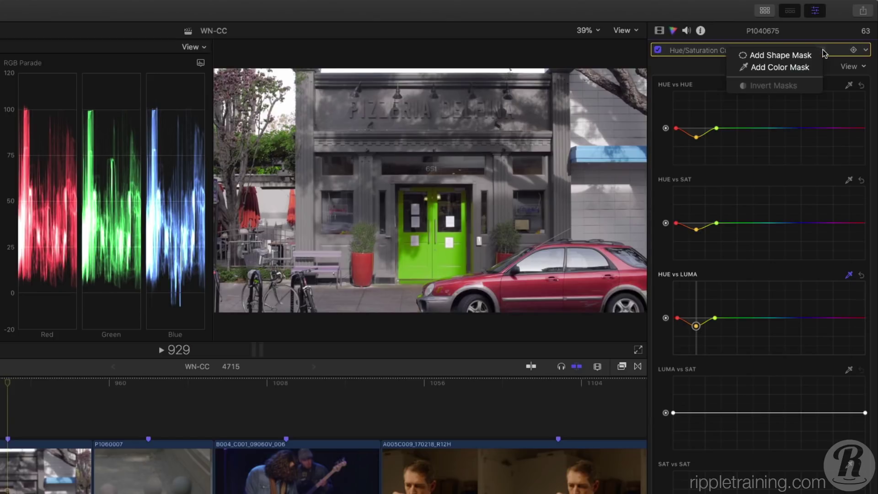
click(779, 55)
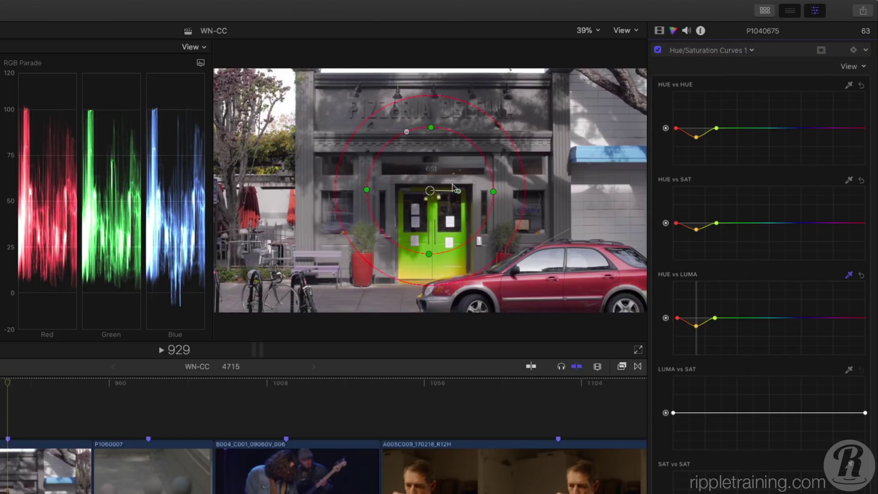
Fit the mask as a rounded rectangle around the doorway, tighten its soft edge, hide controls.
drag(430, 191, 431, 238)
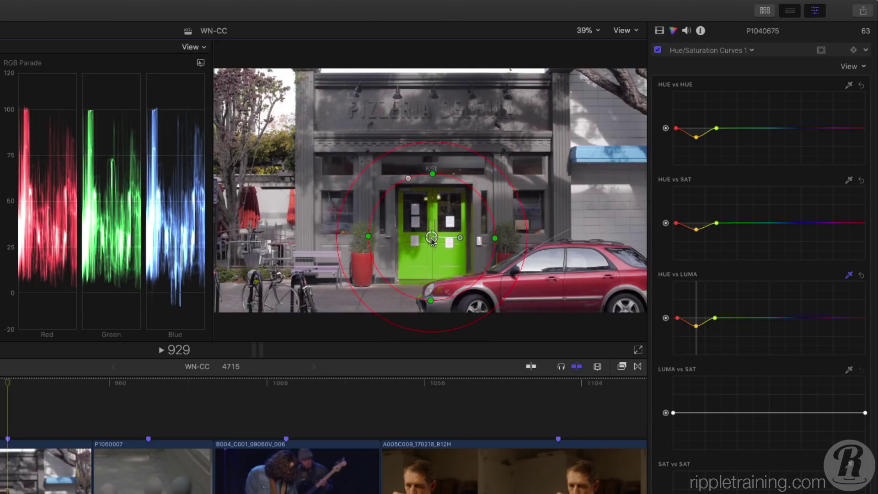
drag(407, 178, 392, 177)
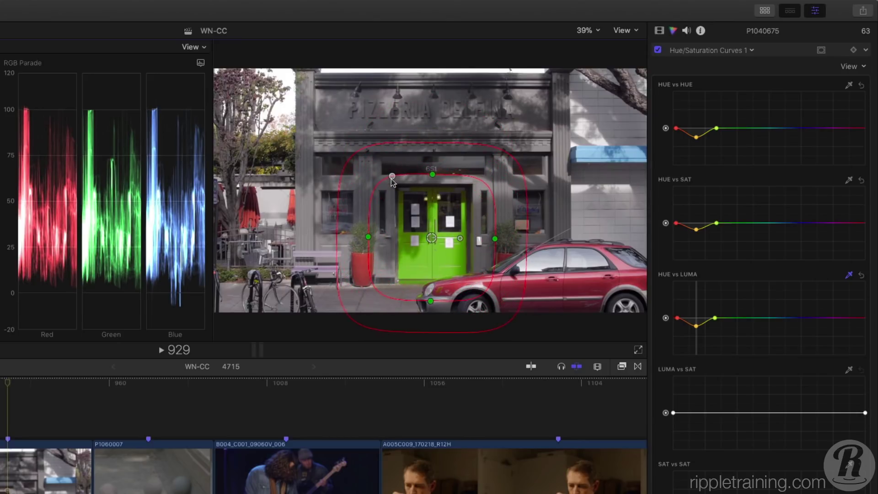
drag(368, 236, 384, 238)
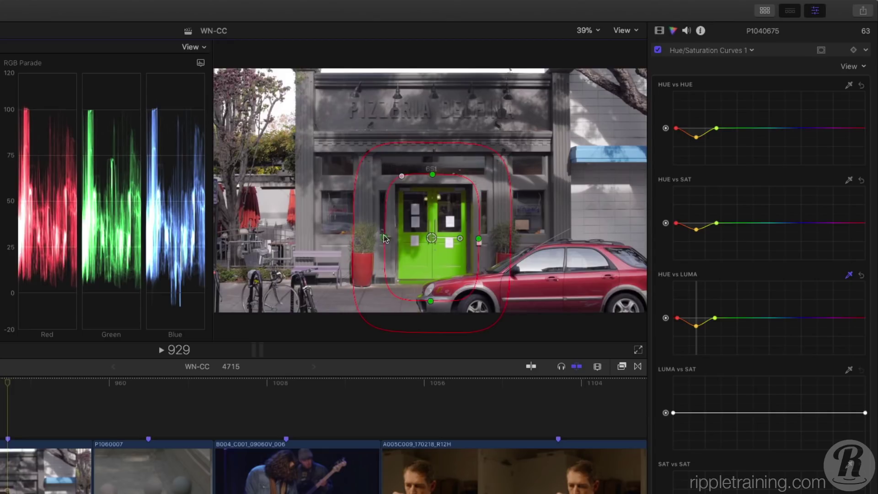
drag(430, 300, 431, 321)
drag(435, 125, 435, 159)
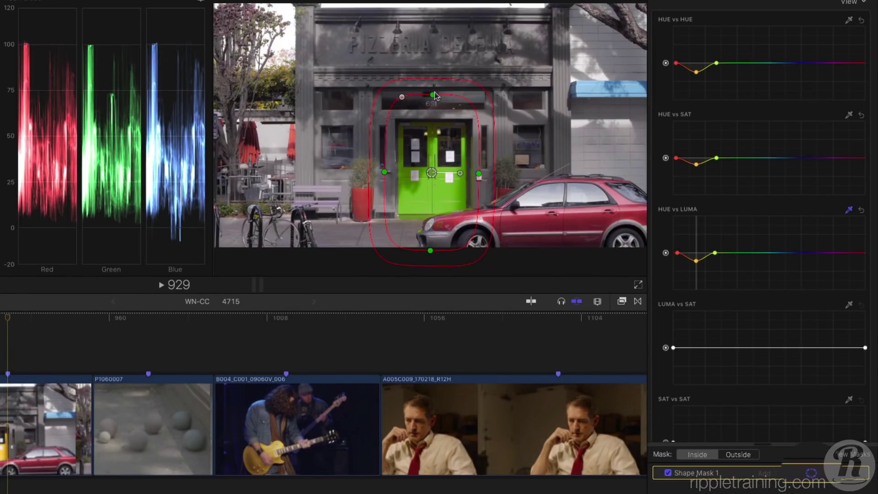
click(812, 473)
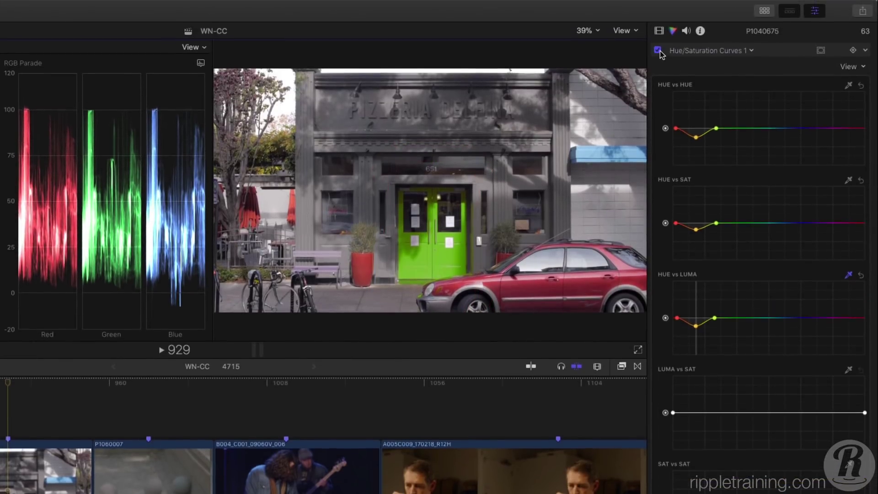
Toggle the pizzeria clip's curves correction off and on to compare.
click(658, 49)
click(657, 50)
click(657, 50)
click(658, 49)
Select the bocce clip, compare its Color Wheels correction, and open its corrections list.
click(149, 384)
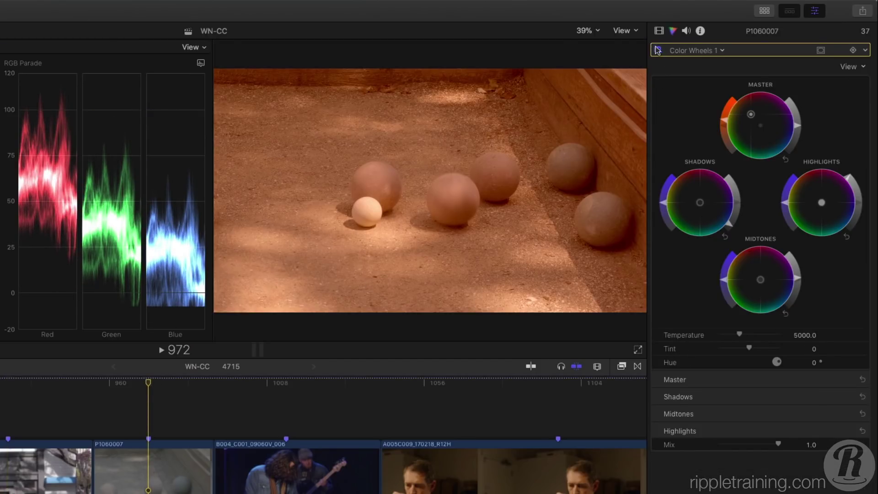
click(657, 50)
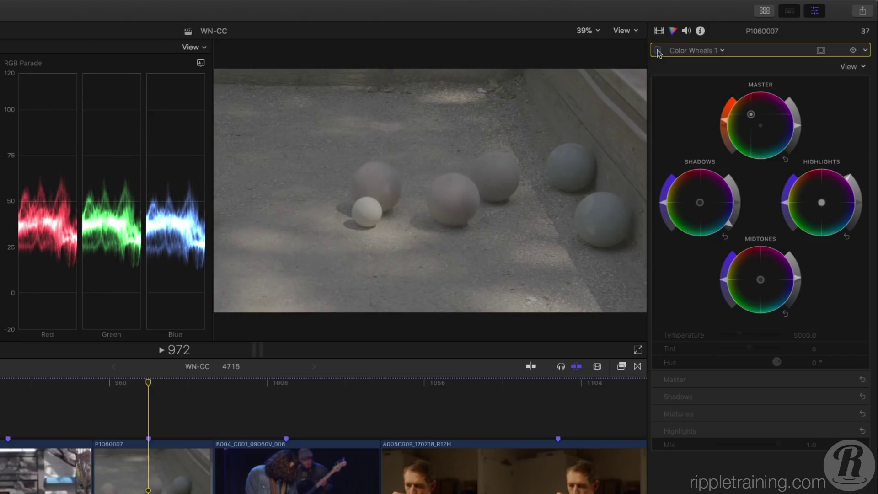
click(658, 50)
click(657, 50)
click(658, 50)
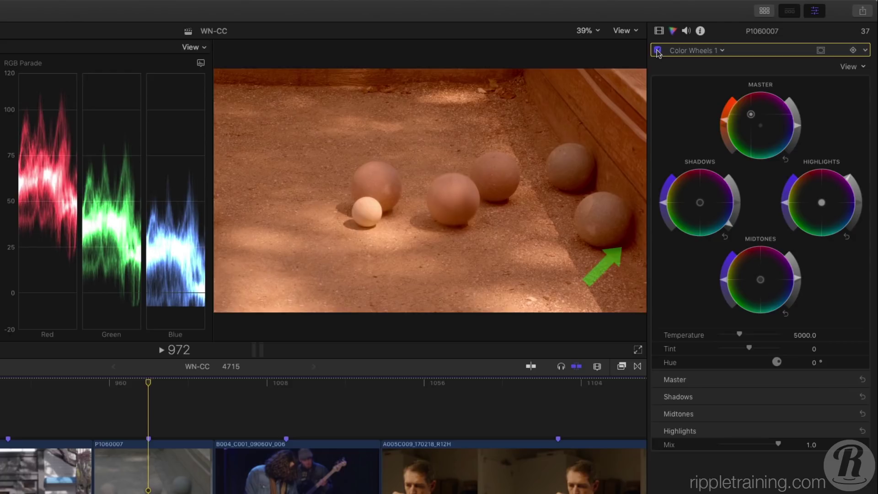
click(722, 50)
Add Hue/Saturation Curves and pull the Luma vs Sat curve down in the darkest shadows.
click(764, 129)
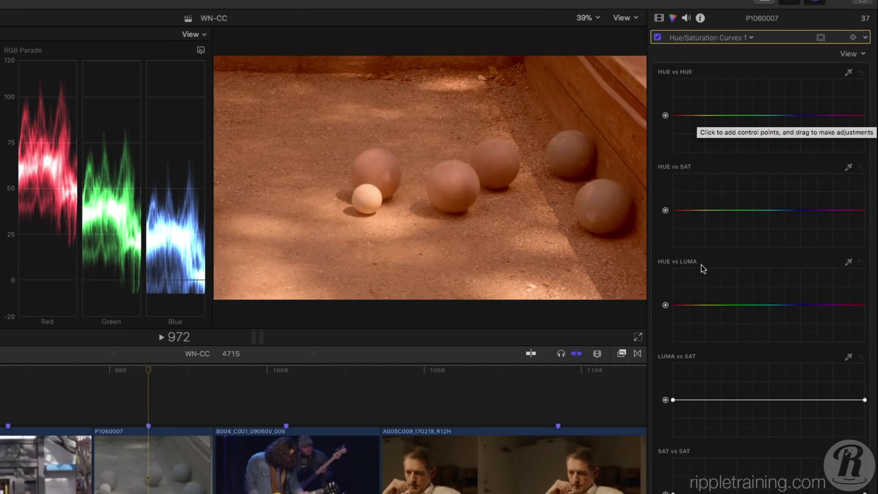
scroll(657, 280, down, 4)
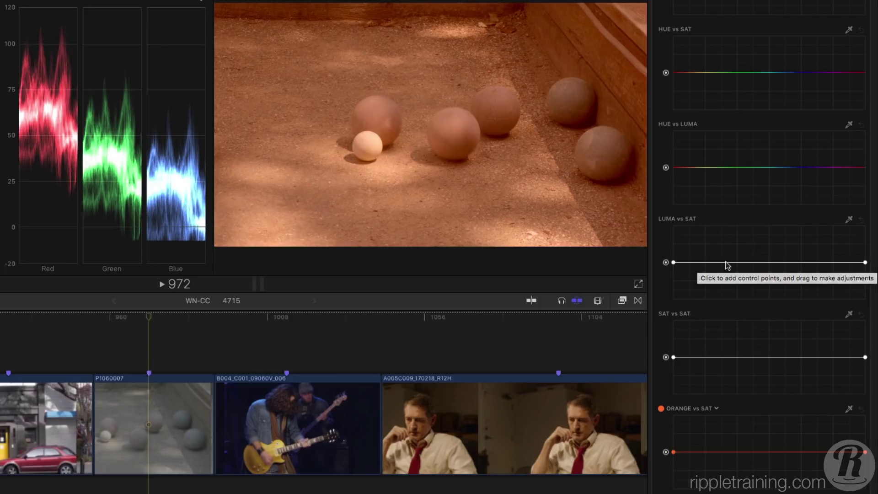
click(726, 262)
drag(674, 262, 673, 307)
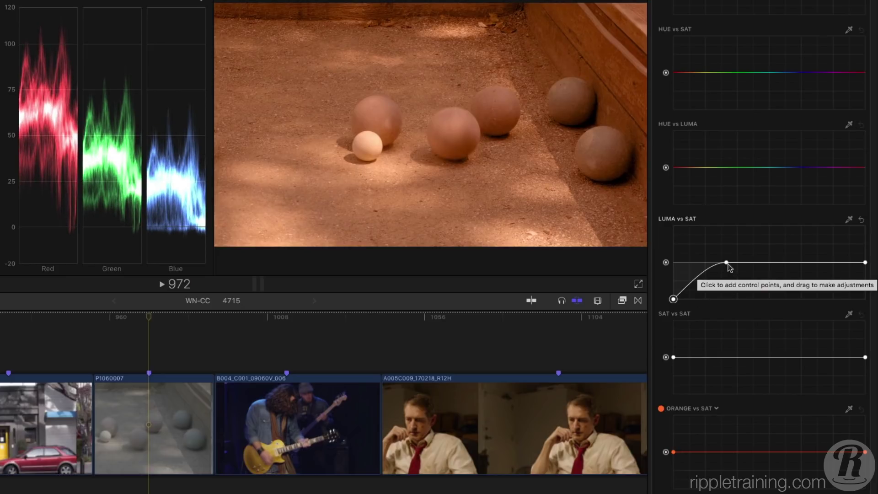
mouse_move(728, 265)
mouse_down()
mouse_move(769, 264)
mouse_move(712, 266)
mouse_move(803, 261)
mouse_move(730, 261)
mouse_up()
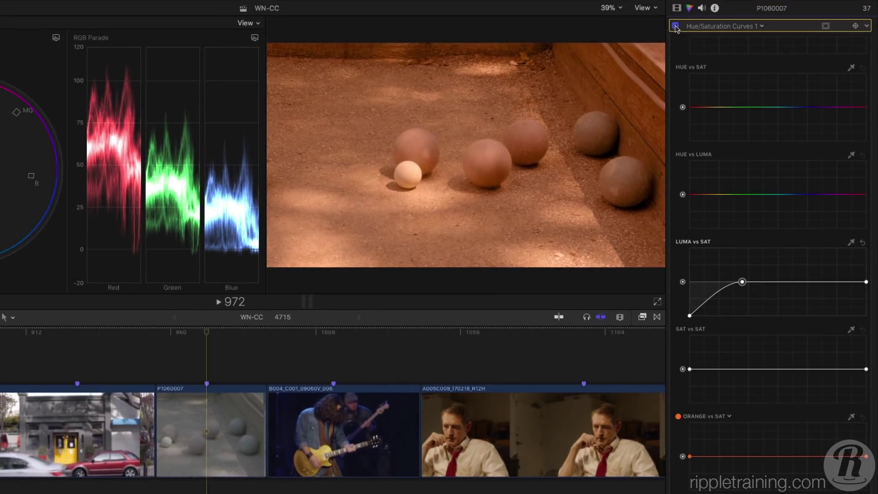
Toggle the bocce clip's curves correction to compare before and after.
click(675, 26)
click(675, 27)
click(675, 26)
click(675, 26)
On the guitarist clip, add Hue/Saturation Curves and drag Luma vs Sat down in the shadows.
click(333, 336)
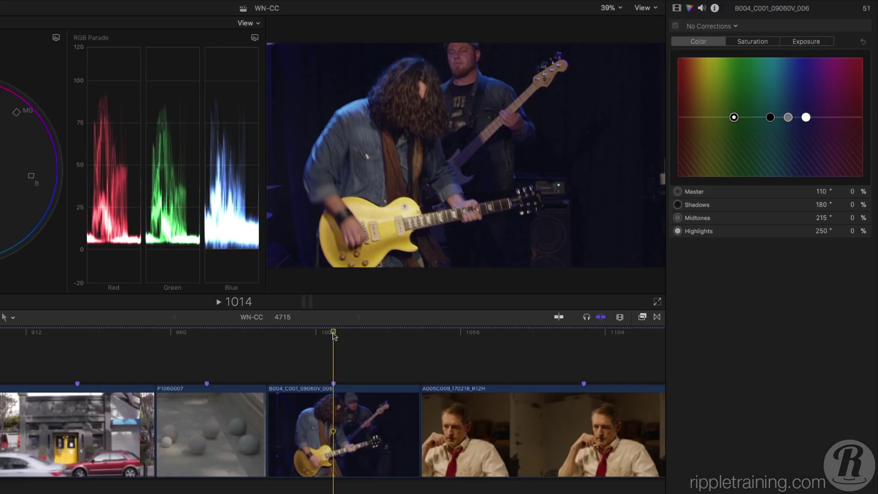
click(735, 28)
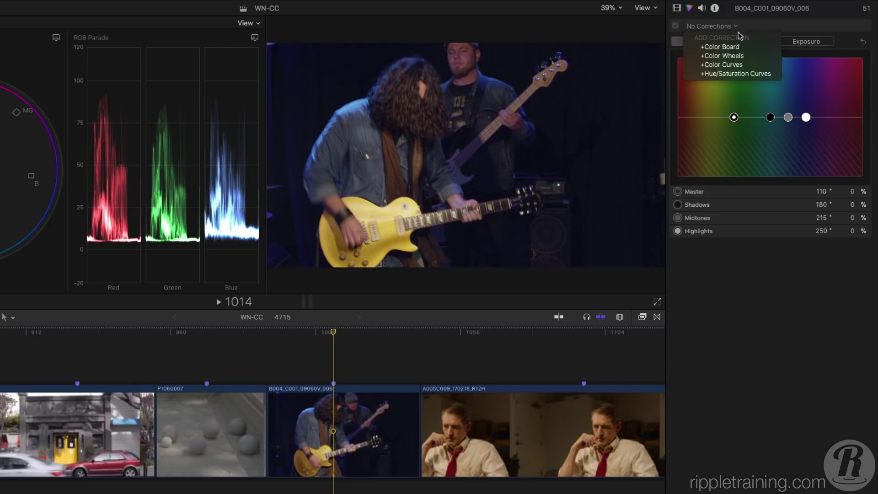
click(774, 74)
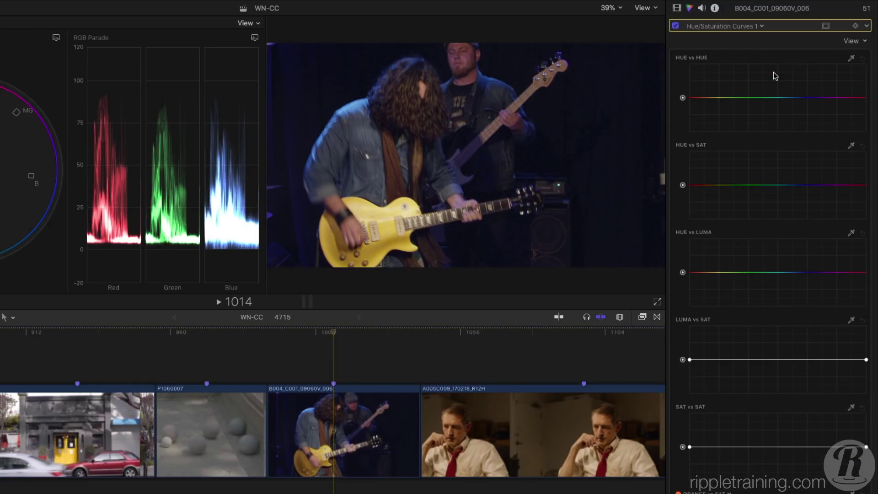
click(746, 360)
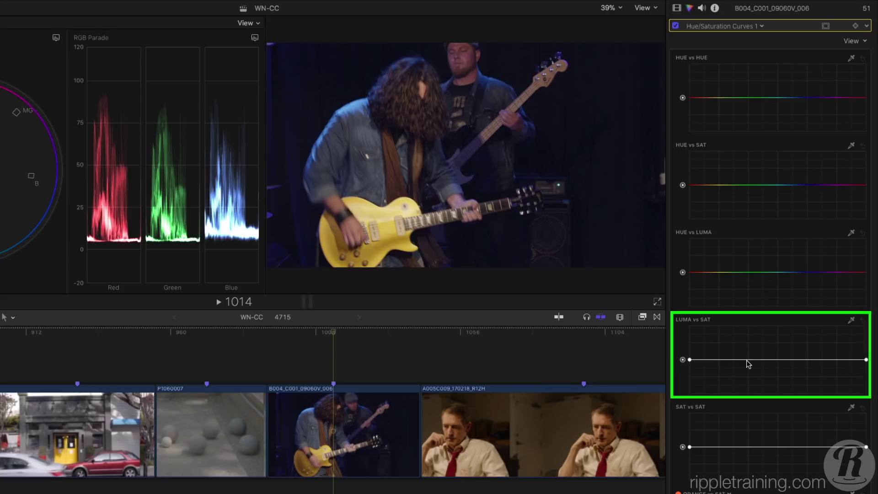
drag(690, 360, 692, 405)
drag(747, 360, 745, 360)
scroll(745, 359, down, 3)
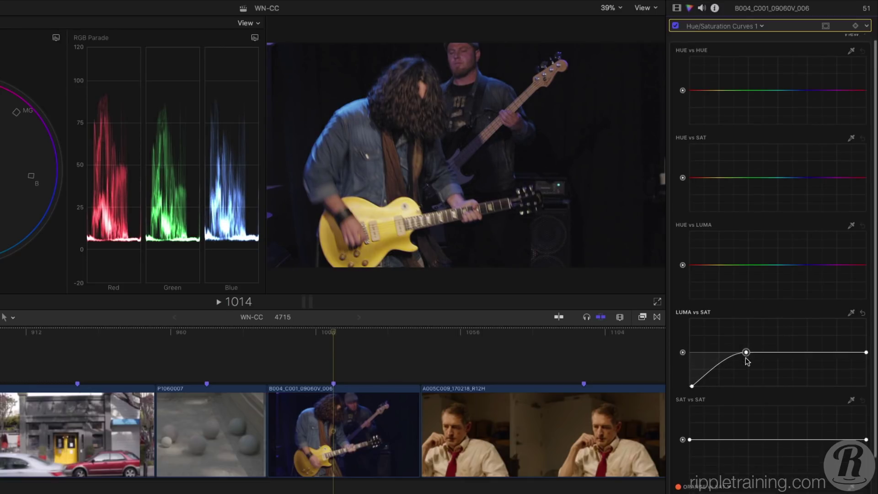
scroll(746, 358, down, 2)
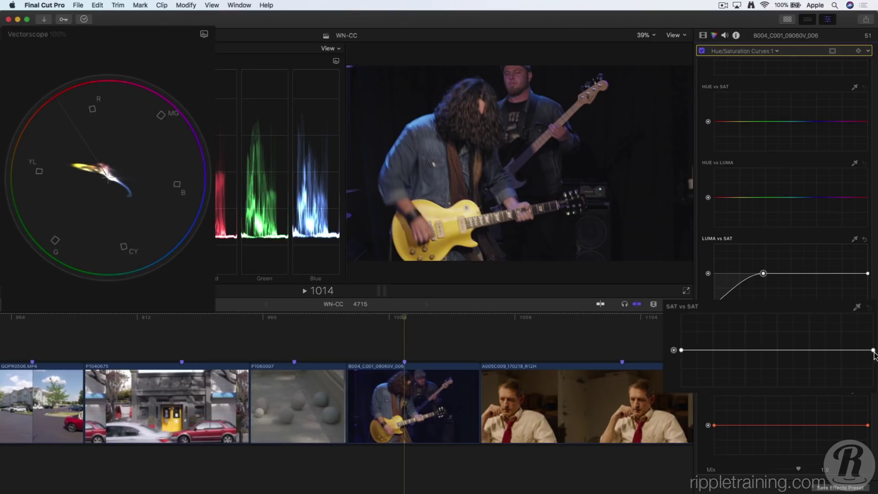
Reshape Sat vs Sat with adjusted endpoints and a midpoint to tame the most saturated colours.
mouse_move(873, 351)
mouse_down()
mouse_move(873, 323)
mouse_move(872, 386)
mouse_move(873, 314)
mouse_move(872, 383)
mouse_move(872, 322)
mouse_move(872, 382)
mouse_move(872, 361)
mouse_up()
key(super+z)
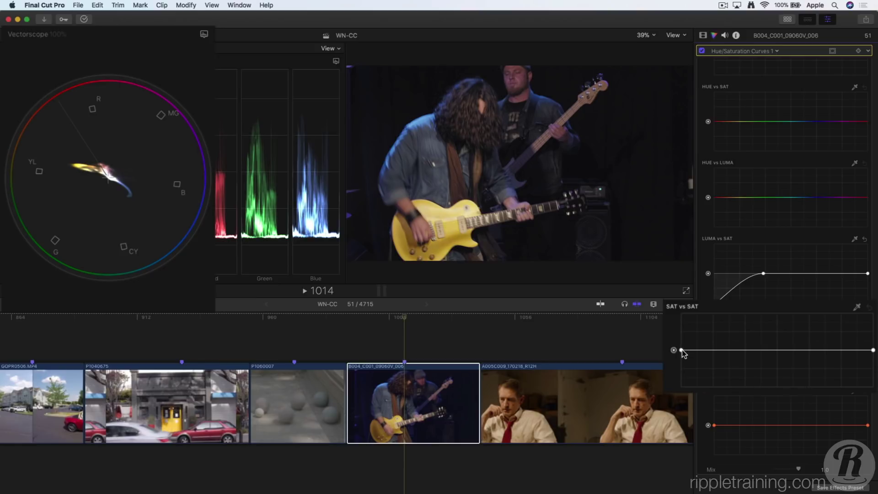
mouse_move(682, 356)
mouse_down()
mouse_move(692, 387)
mouse_move(685, 311)
mouse_move(694, 385)
mouse_move(688, 320)
mouse_move(682, 353)
mouse_move(682, 342)
mouse_up()
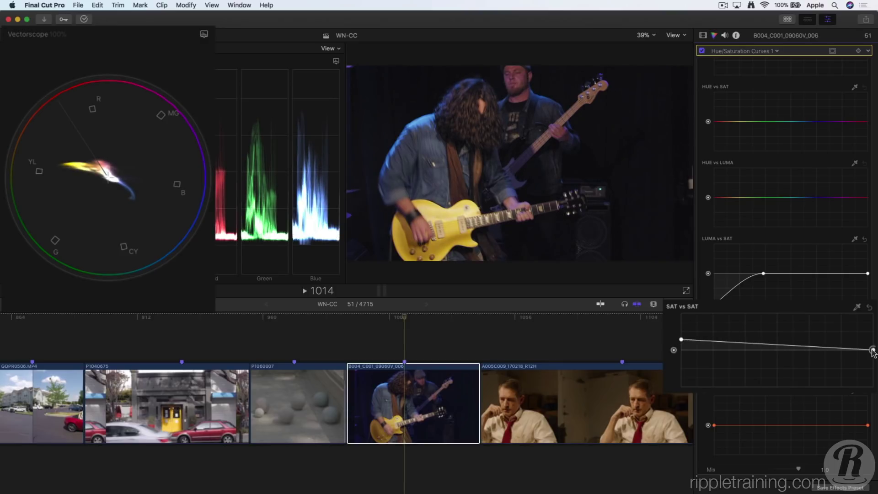
drag(872, 350, 872, 357)
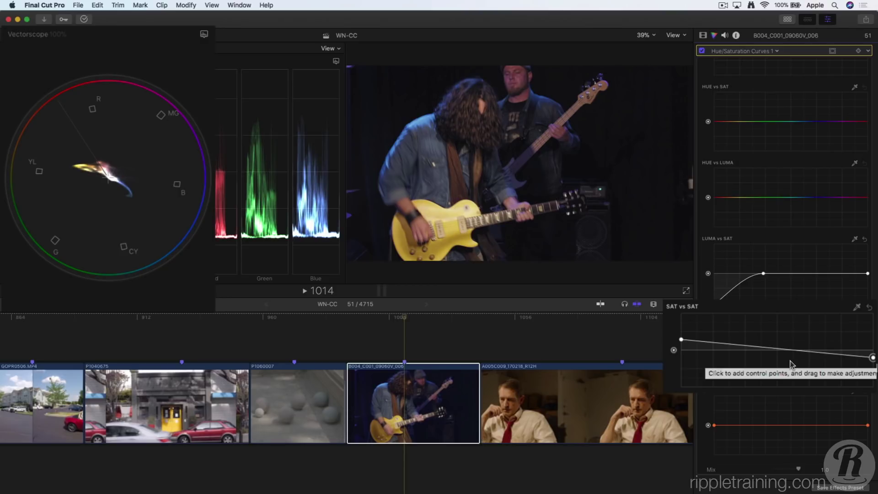
mouse_move(793, 351)
mouse_down()
mouse_move(802, 347)
mouse_move(754, 353)
mouse_move(785, 348)
mouse_up()
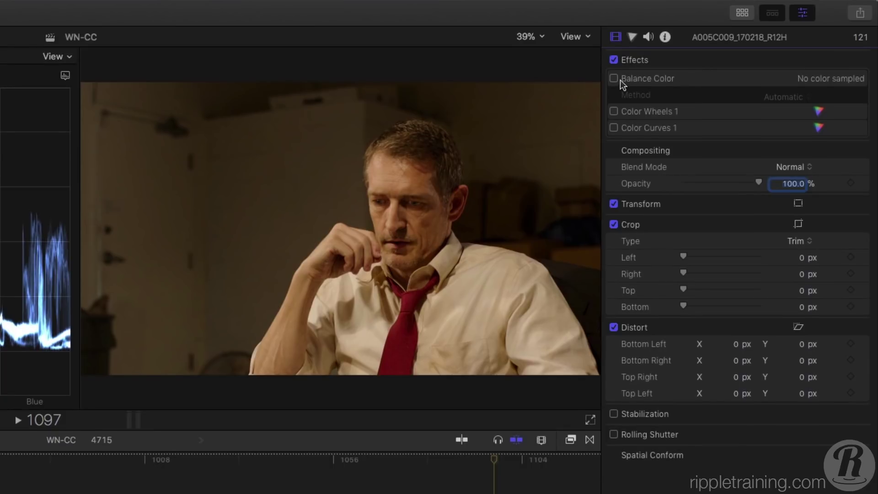
Enable Balance Color, Color Wheels 1 and Color Curves 1 on the red-tie clip, then list the available corrections.
click(613, 77)
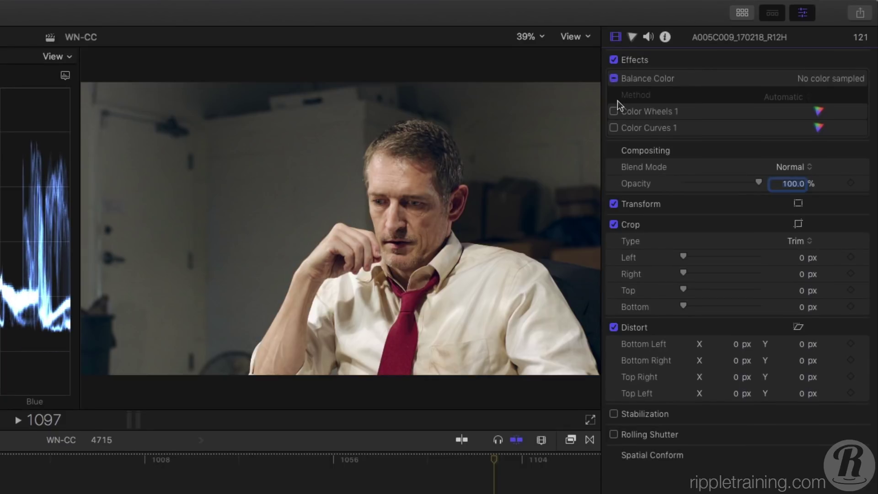
click(613, 112)
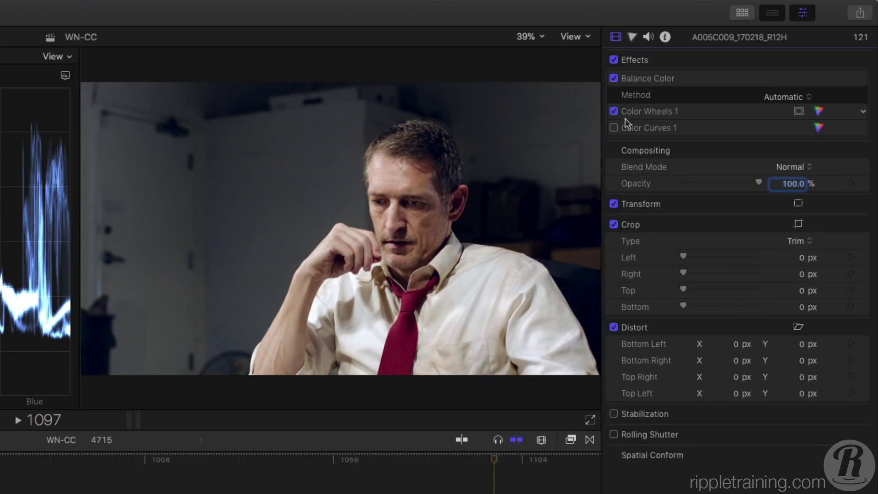
click(614, 128)
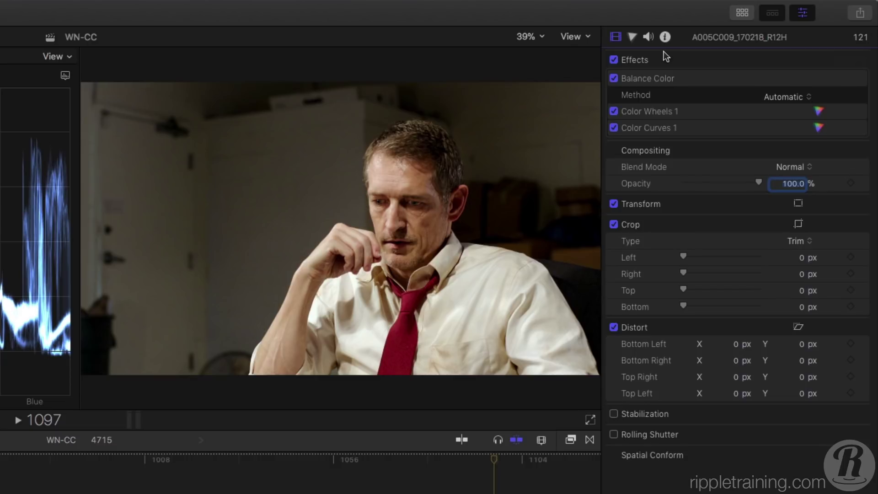
click(631, 38)
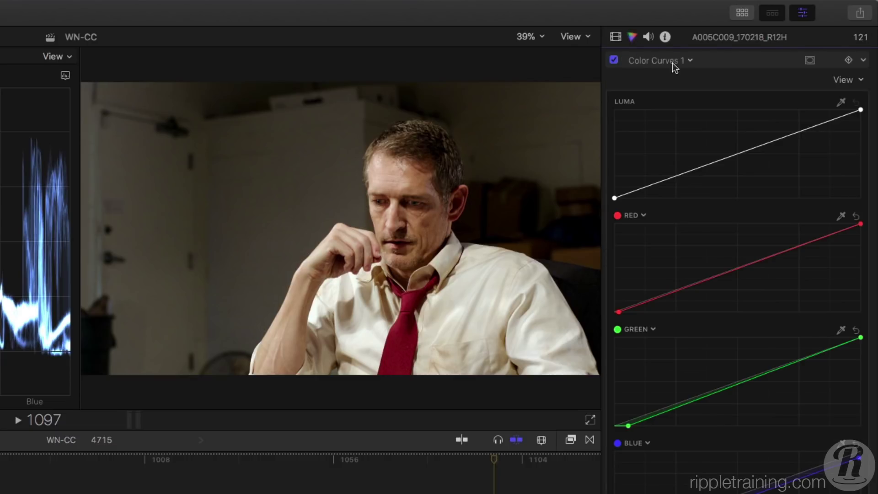
click(674, 62)
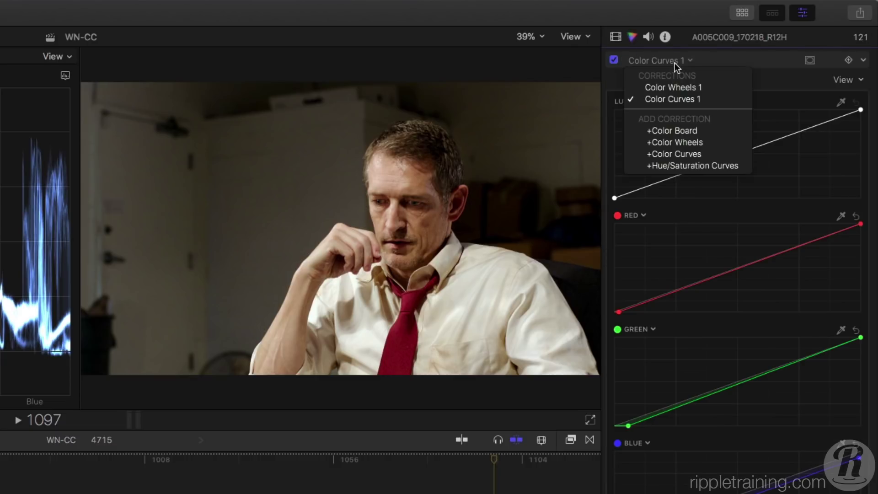
Add Hue/Saturation Curves to the red-tie clip and test-bend its Orange vs Sat curve.
click(706, 166)
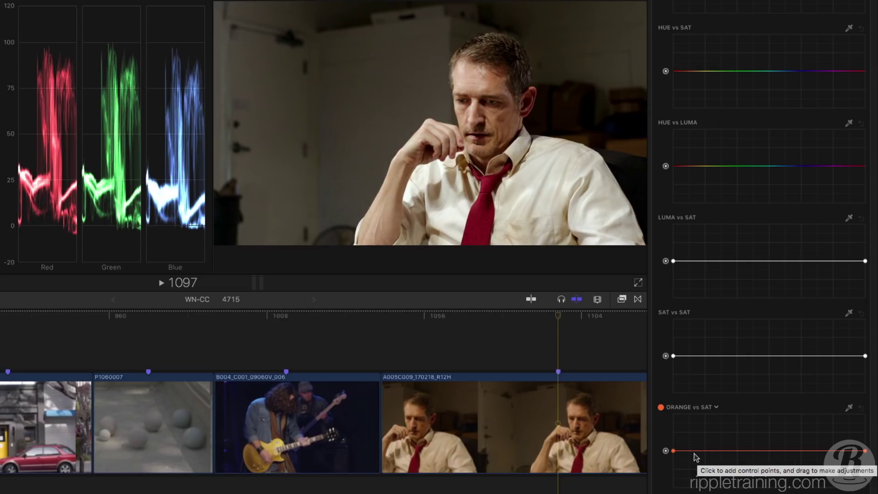
click(675, 450)
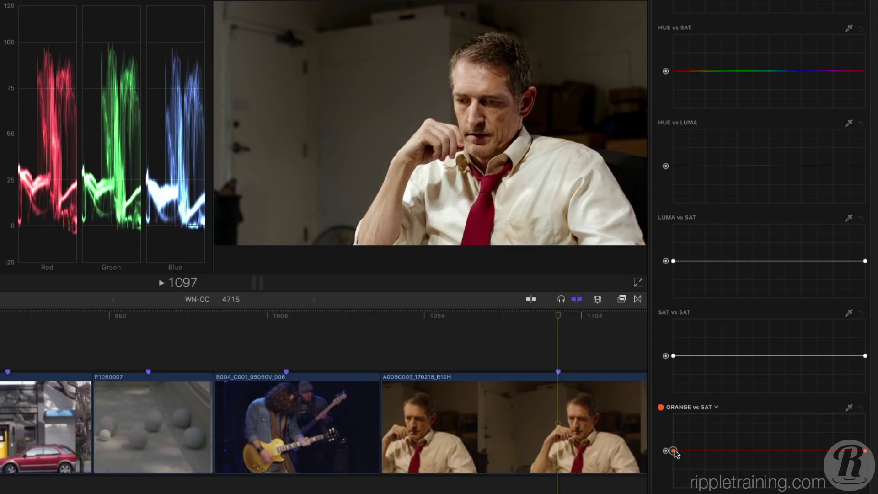
drag(674, 451, 673, 477)
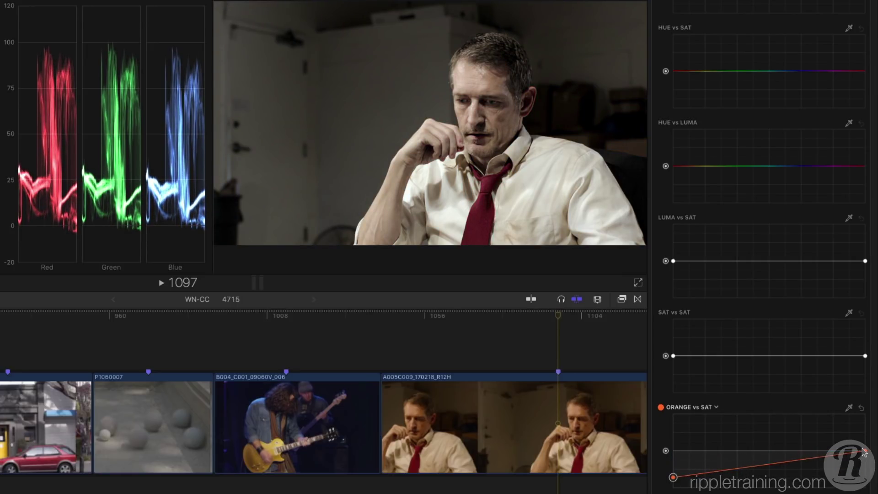
drag(863, 452, 863, 433)
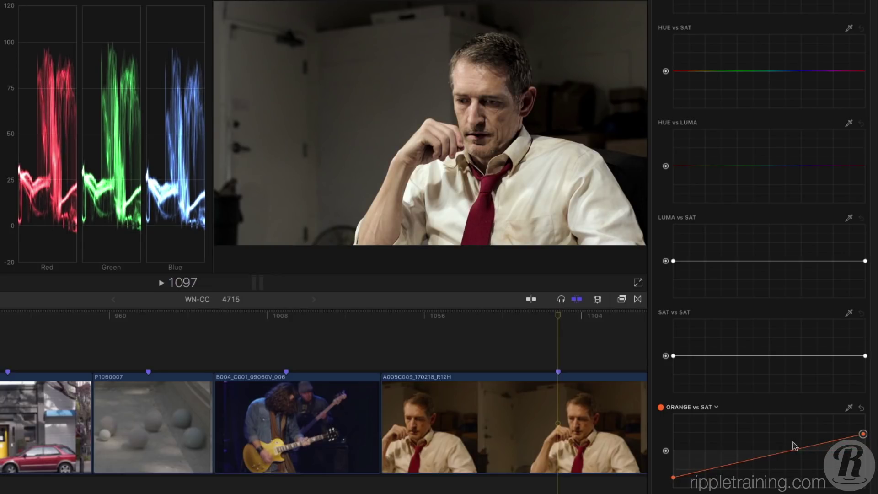
drag(787, 452, 744, 454)
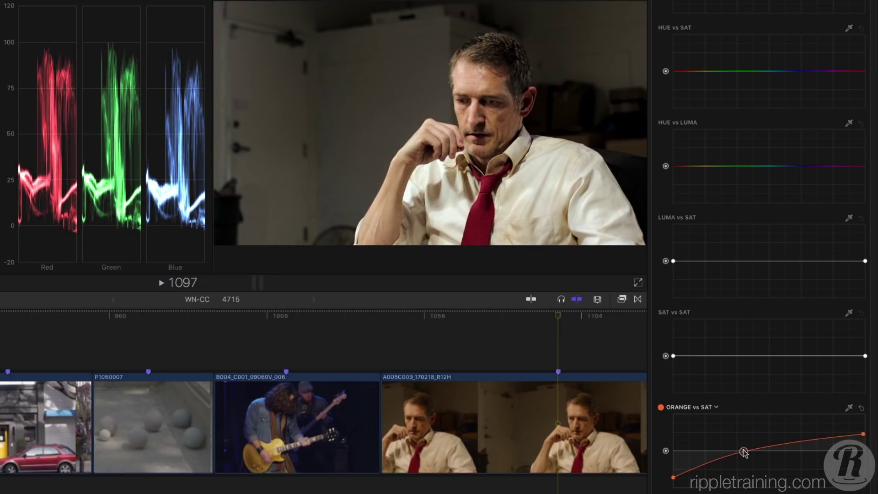
Reset the Orange vs Sat curve to flat and sample the red tie with the eyedropper.
click(861, 408)
click(849, 407)
click(480, 218)
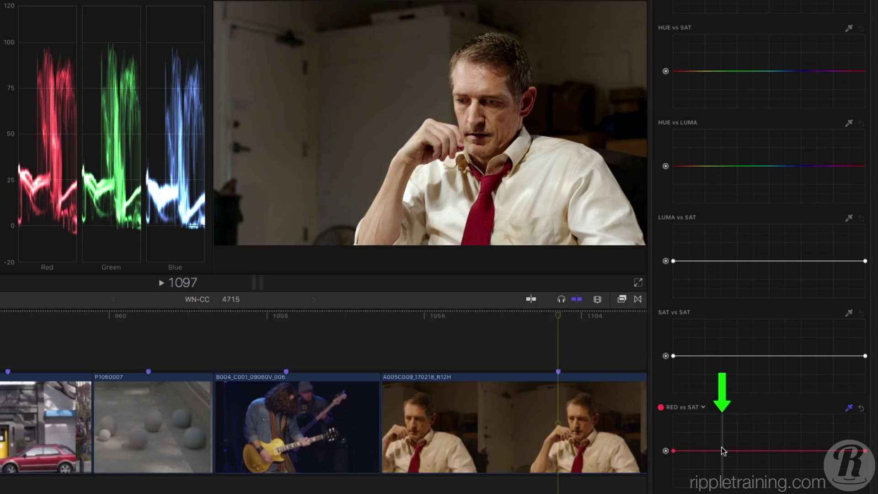
Pull the Red vs Sat curve down at the tie's hue and left endpoint, then try other target hues.
drag(722, 451, 722, 464)
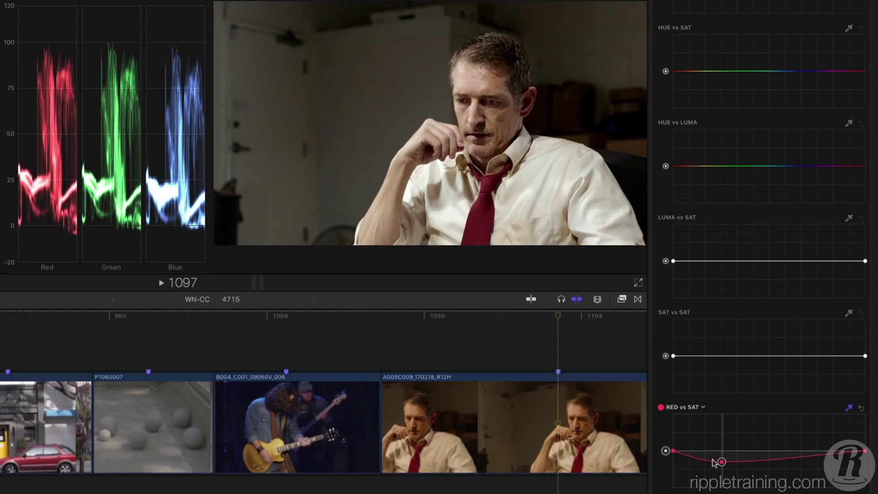
drag(672, 450, 669, 490)
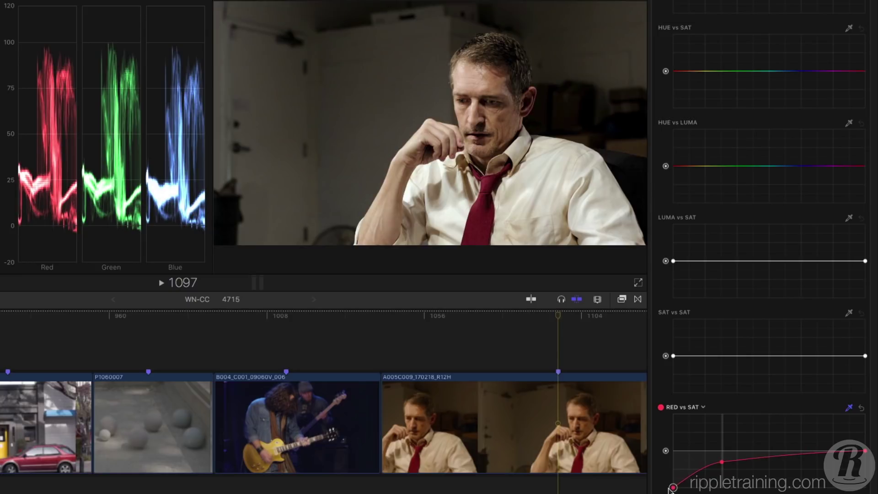
drag(722, 465, 722, 462)
click(703, 407)
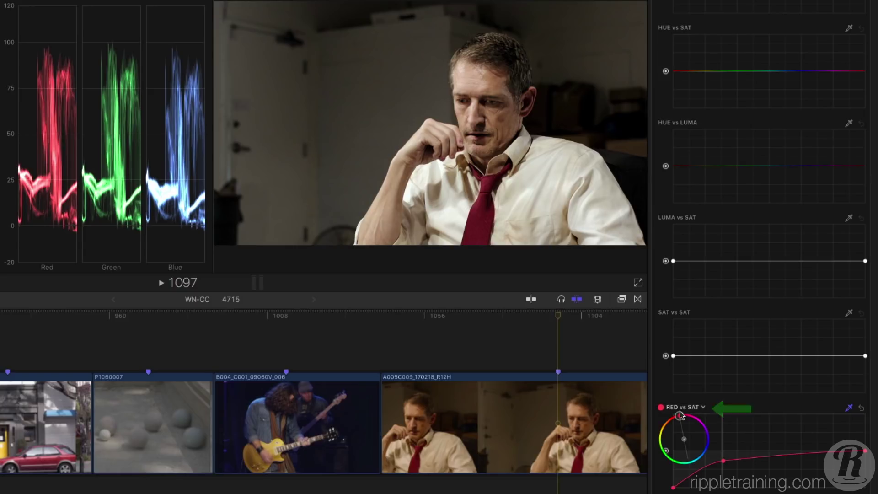
mouse_move(682, 415)
mouse_down()
mouse_move(699, 425)
mouse_move(663, 426)
mouse_move(661, 446)
mouse_move(676, 416)
mouse_up()
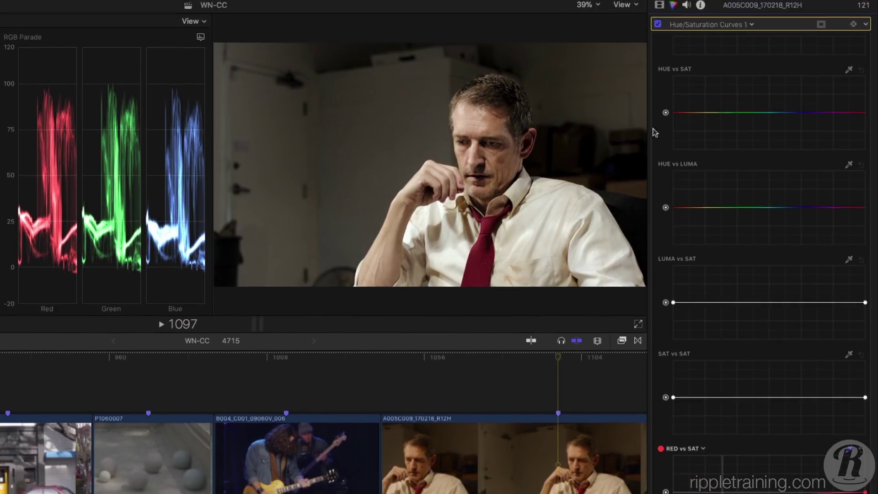